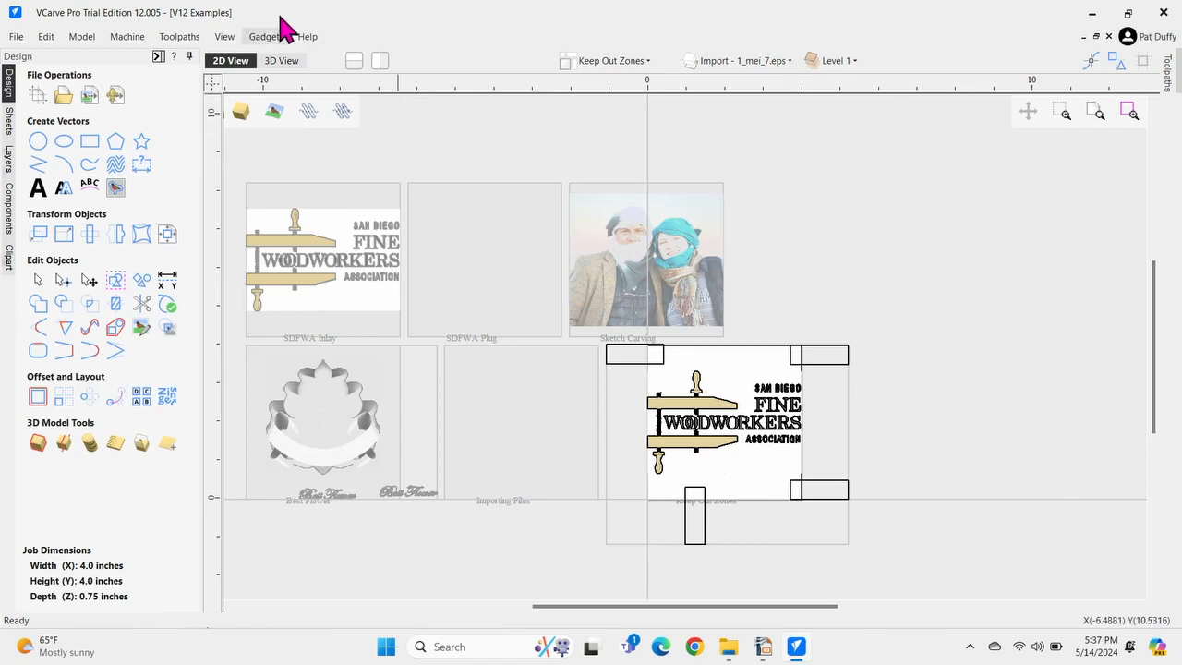
# - Check the program's version, build date and licence details, and close the information window
pyautogui.click(319, 43)
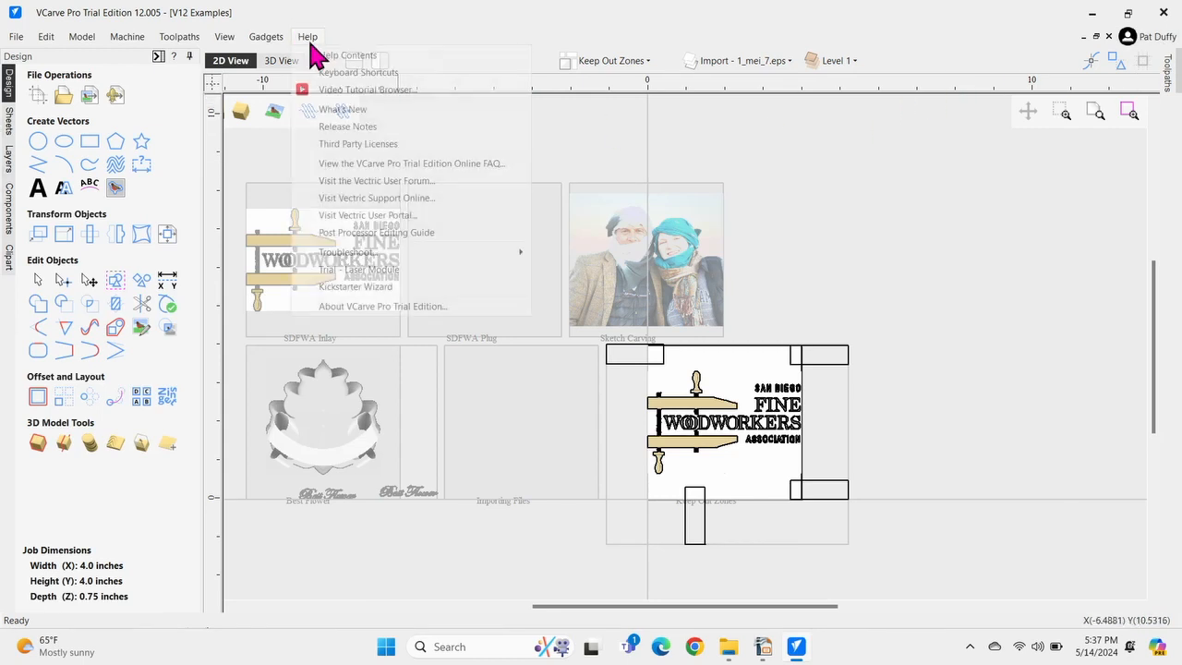
pyautogui.click(379, 308)
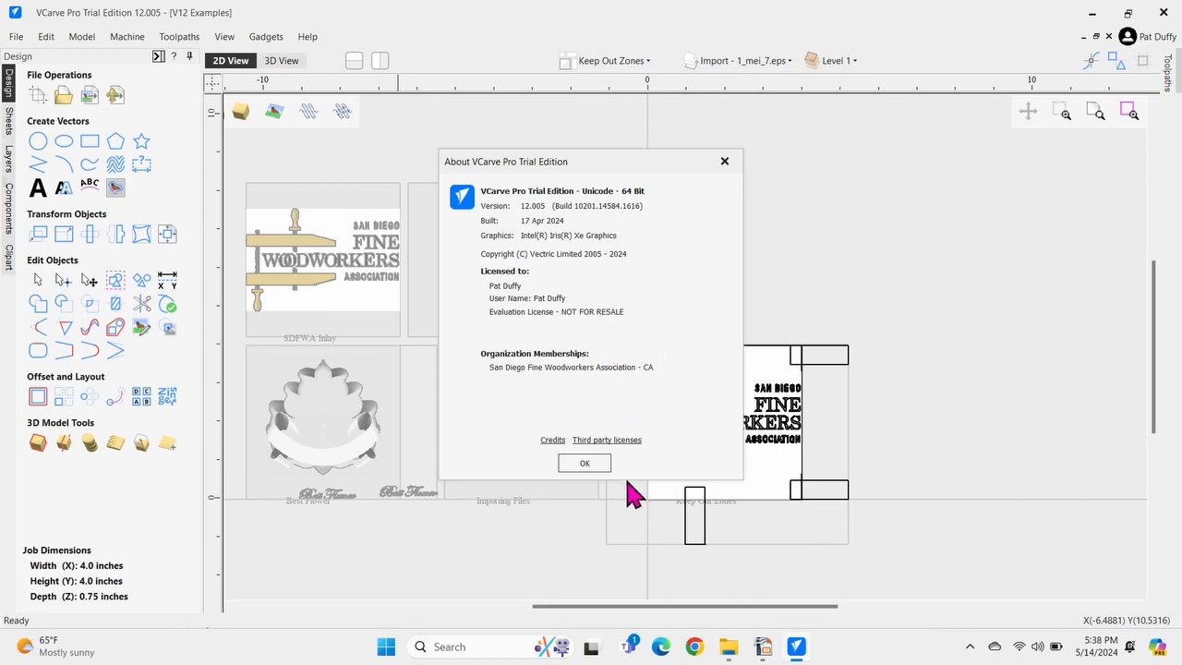
pyautogui.click(595, 465)
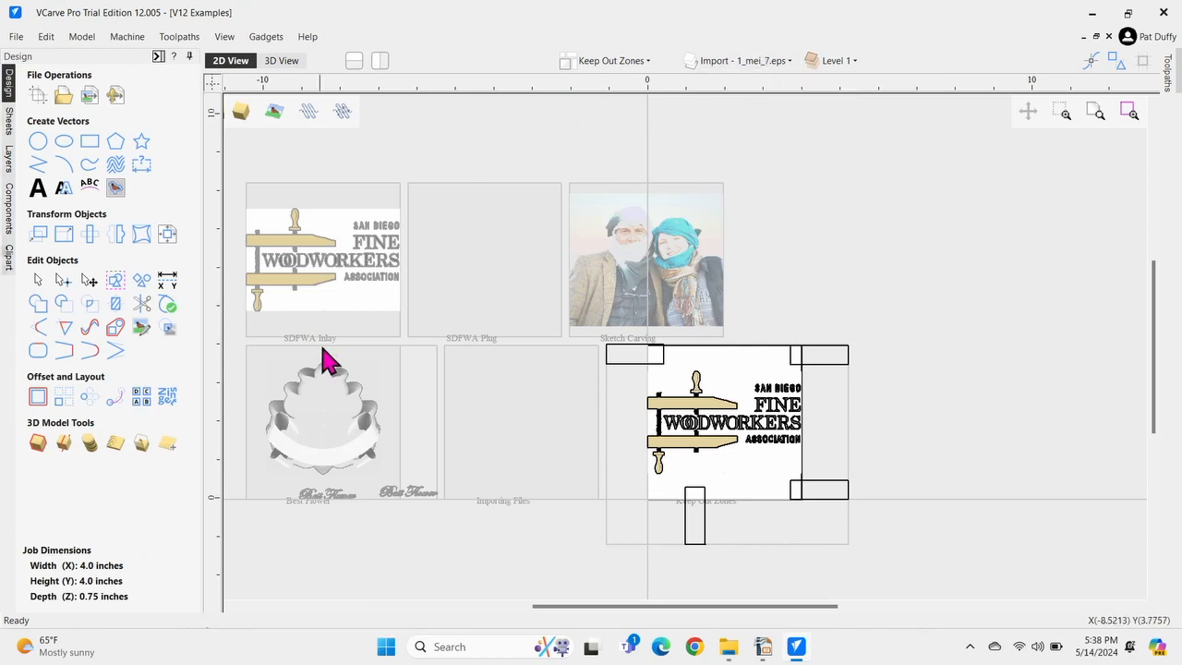
# - Activate the SDFWA Inlay sheet and select the complete logo artwork on it, including its bitmap
pyautogui.click(339, 265)
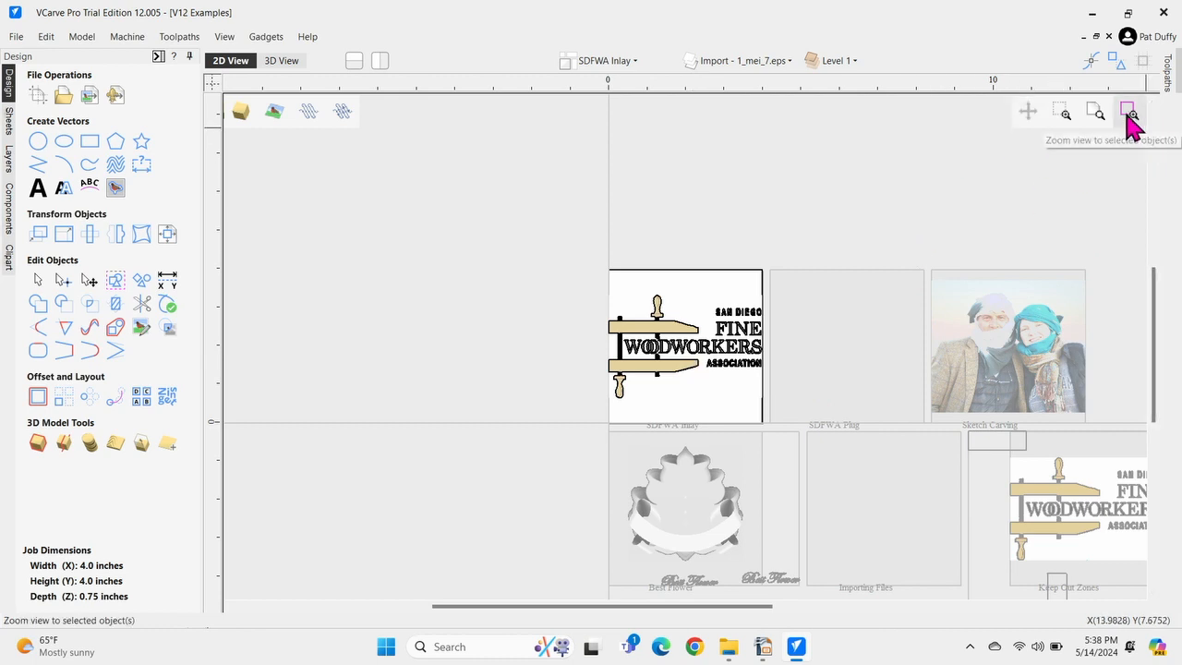
pyautogui.moveTo(784, 440); pyautogui.dragTo(574, 277)
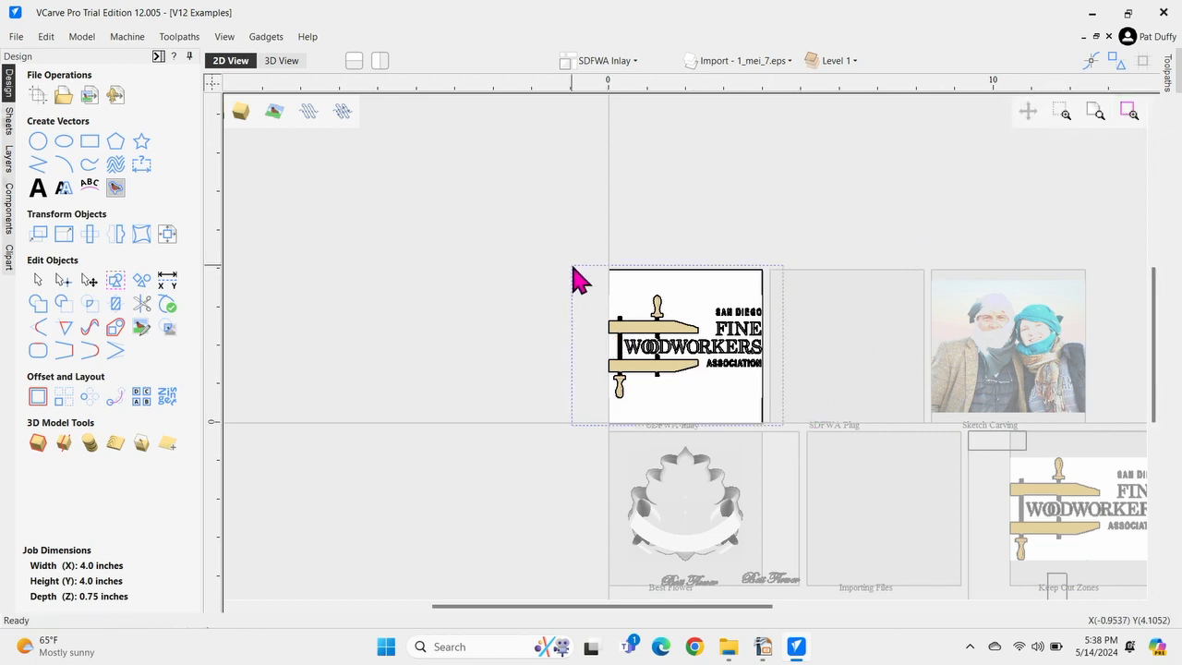
pyautogui.click(1129, 111)
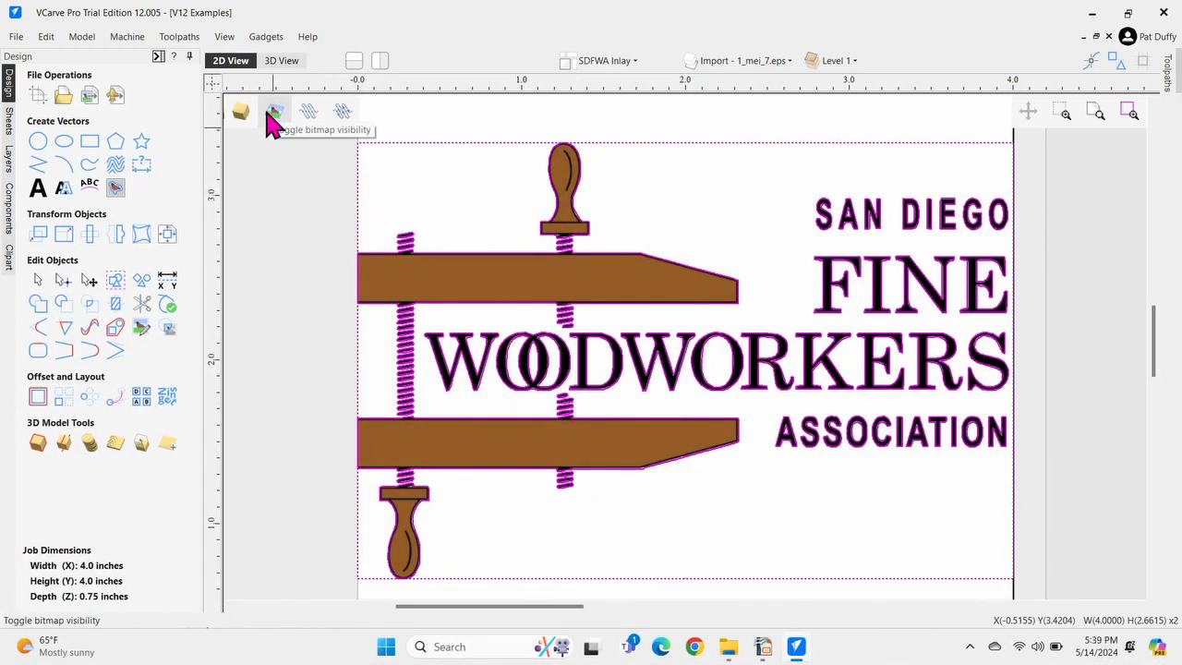
# - Compare the logo's vectors with and without the bitmap, and tile the 2D and 3D views side by side
pyautogui.click(273, 113)
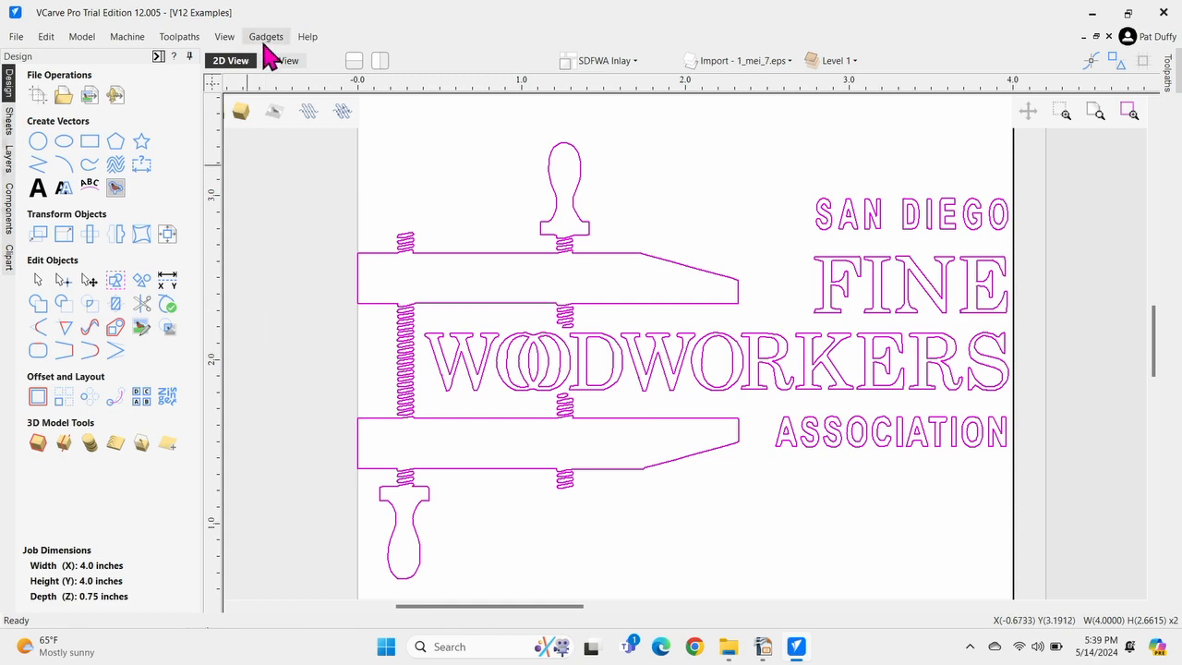
pyautogui.click(273, 113)
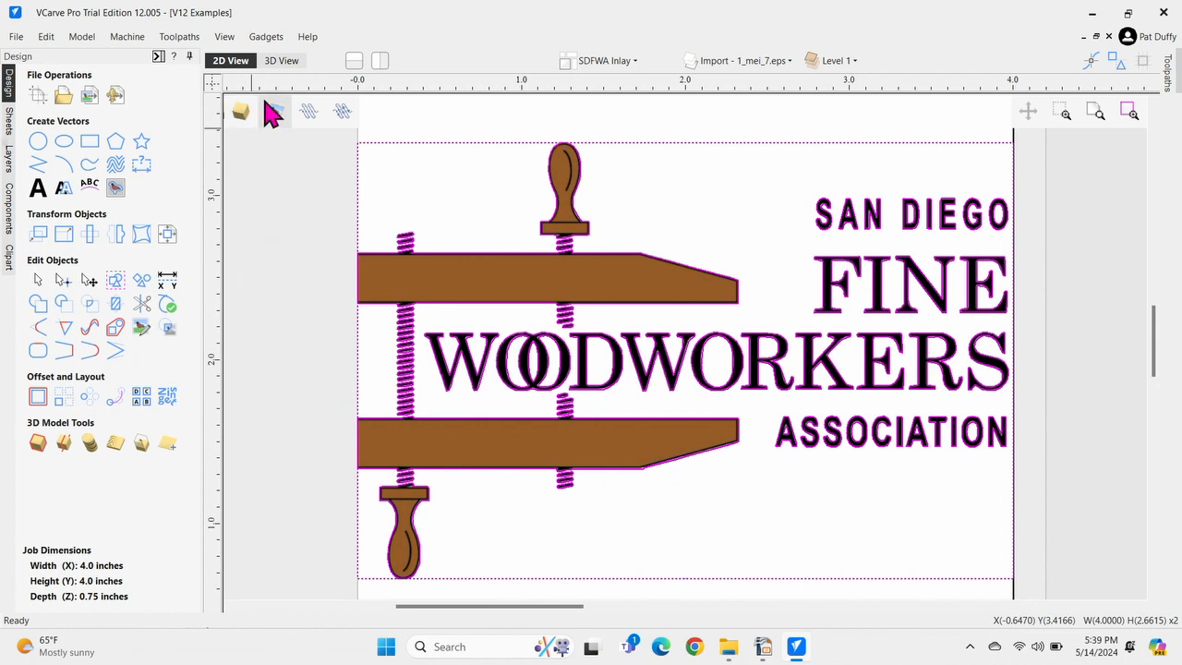
pyautogui.click(380, 60)
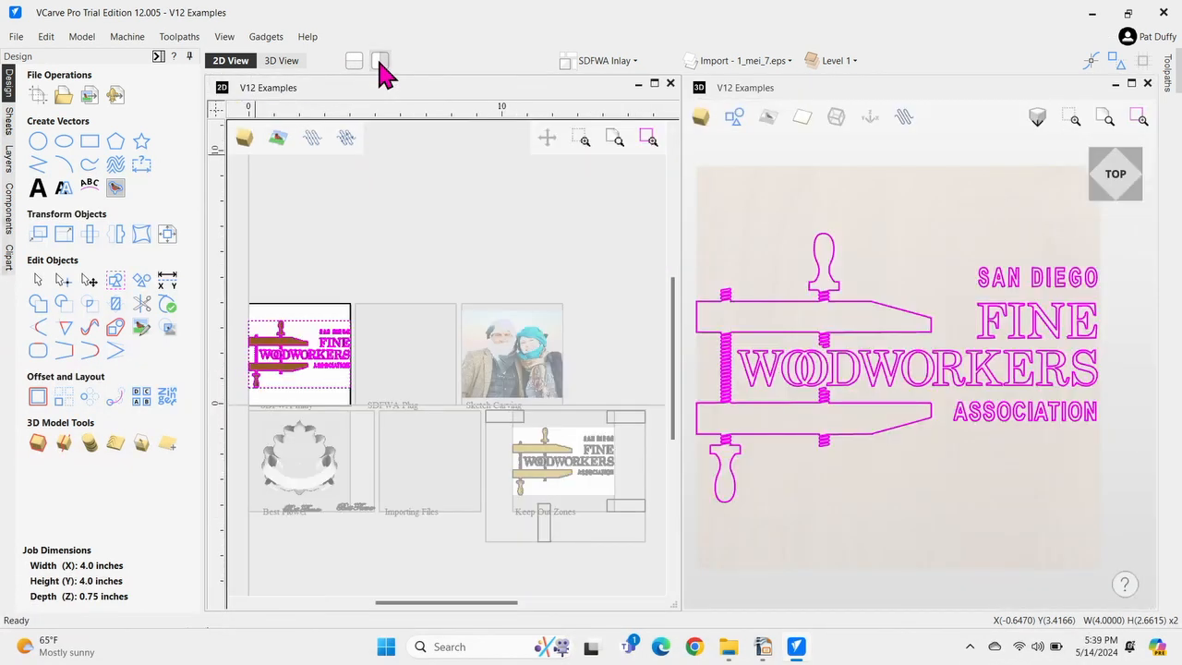
pyautogui.click(650, 140)
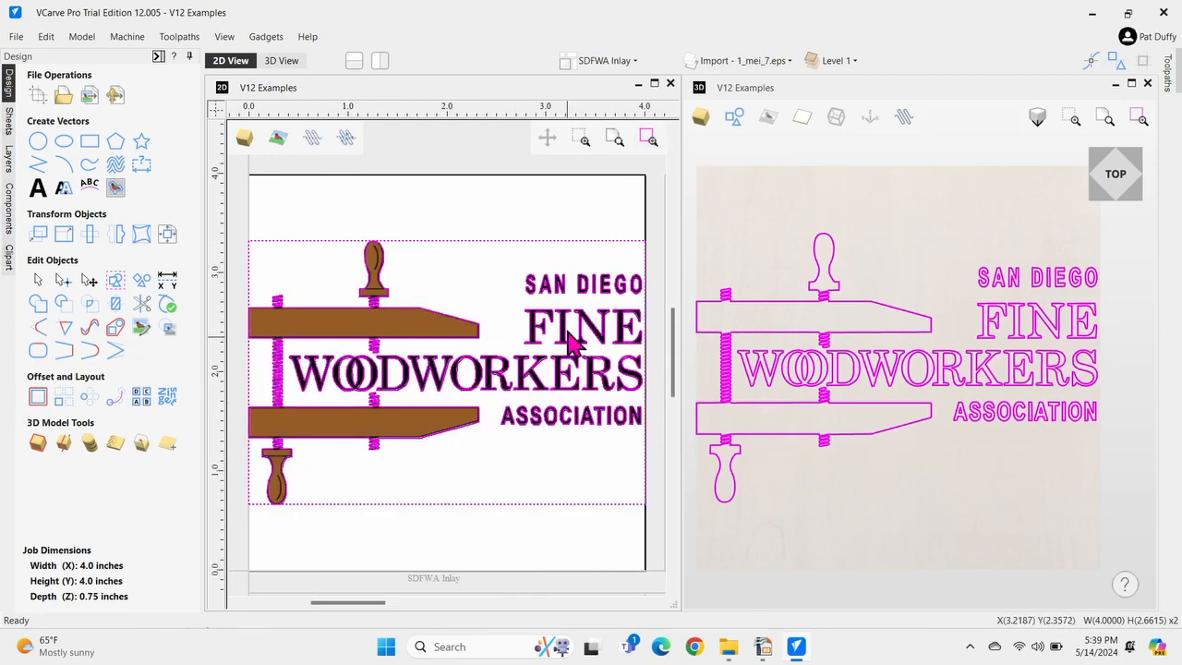
# - Start a VCarve Inlay toolpath for the selected logo and open its pocket depth for editing
pyautogui.click(158, 56)
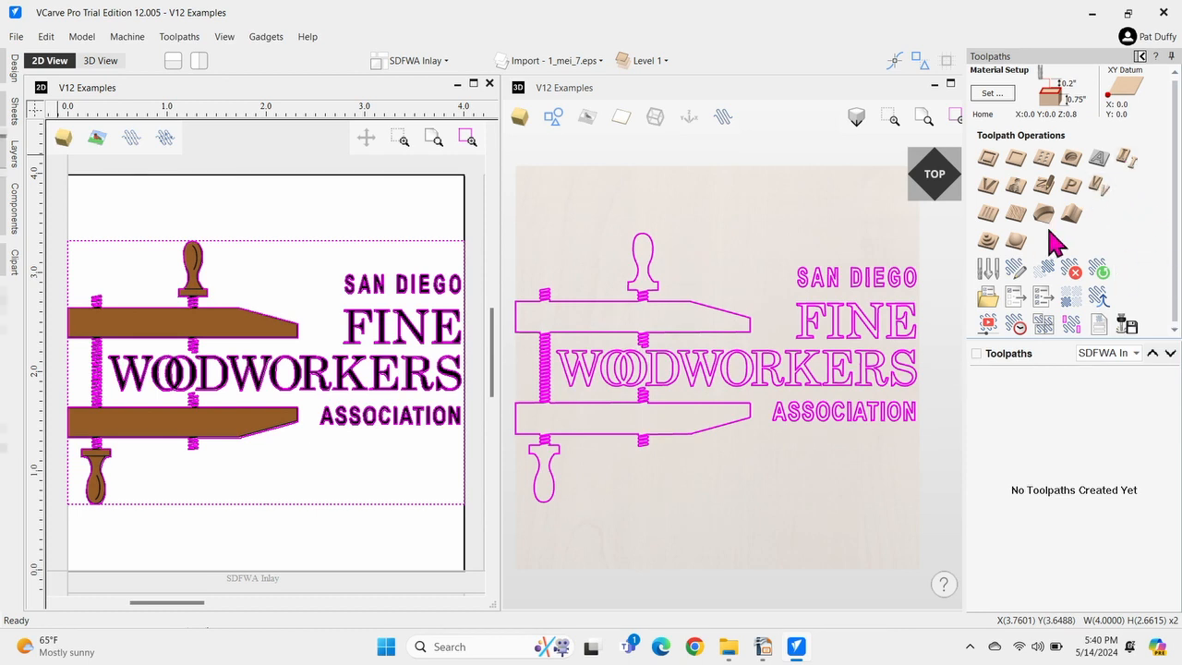
pyautogui.click(1099, 190)
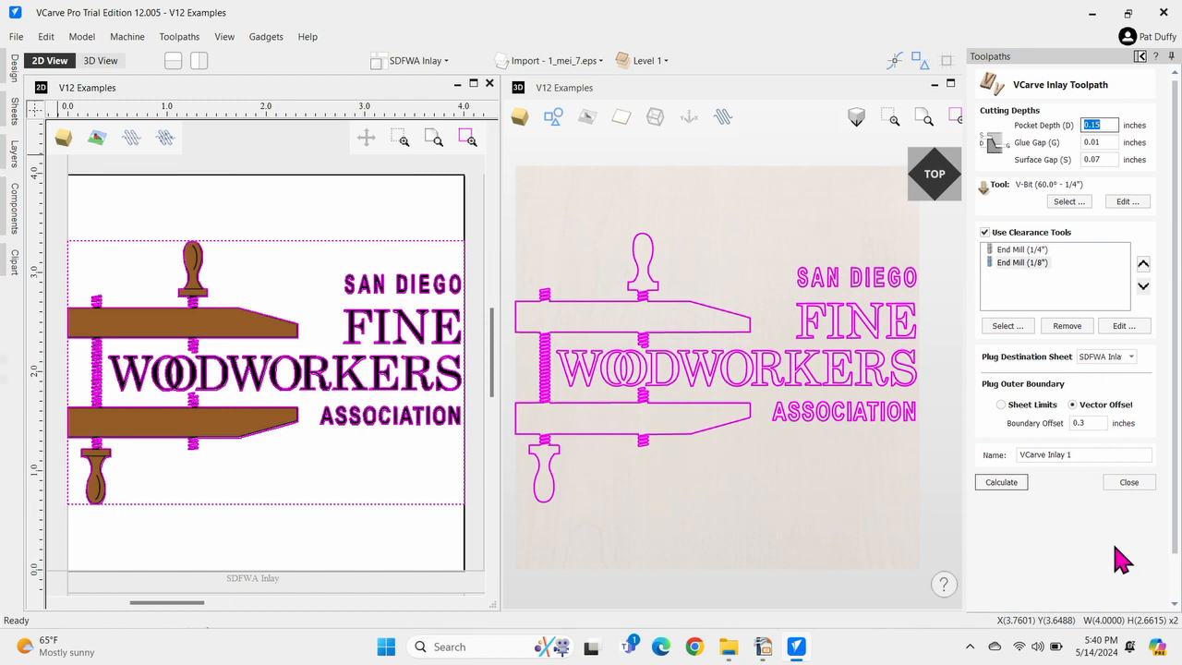
pyautogui.click(1110, 121)
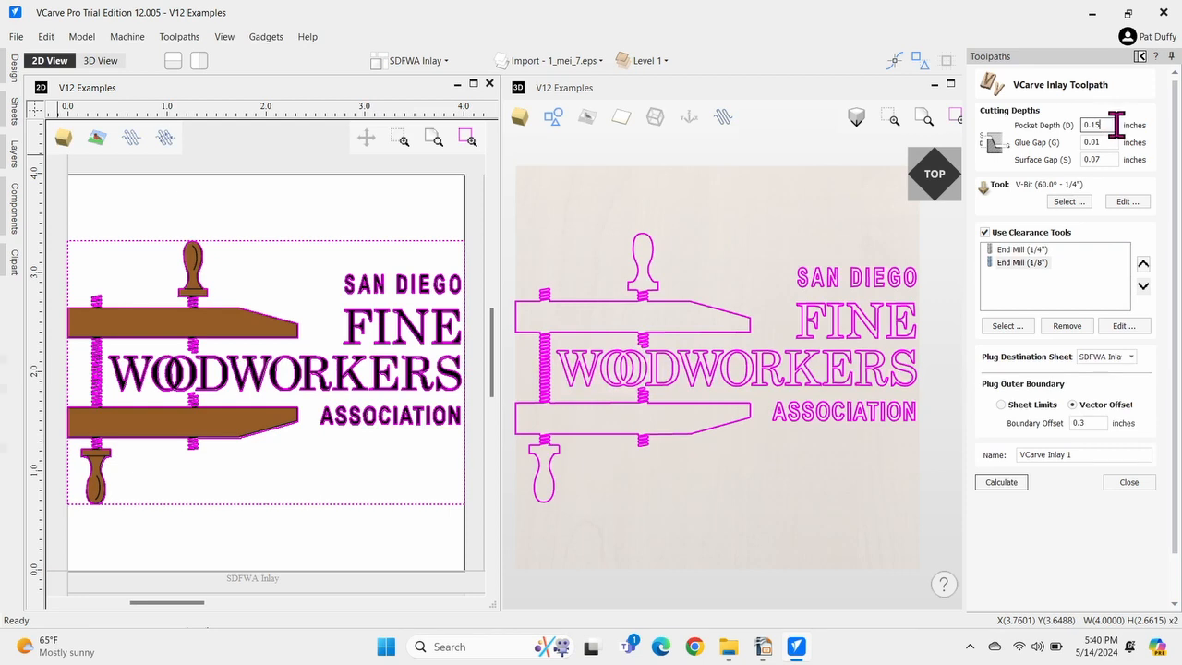
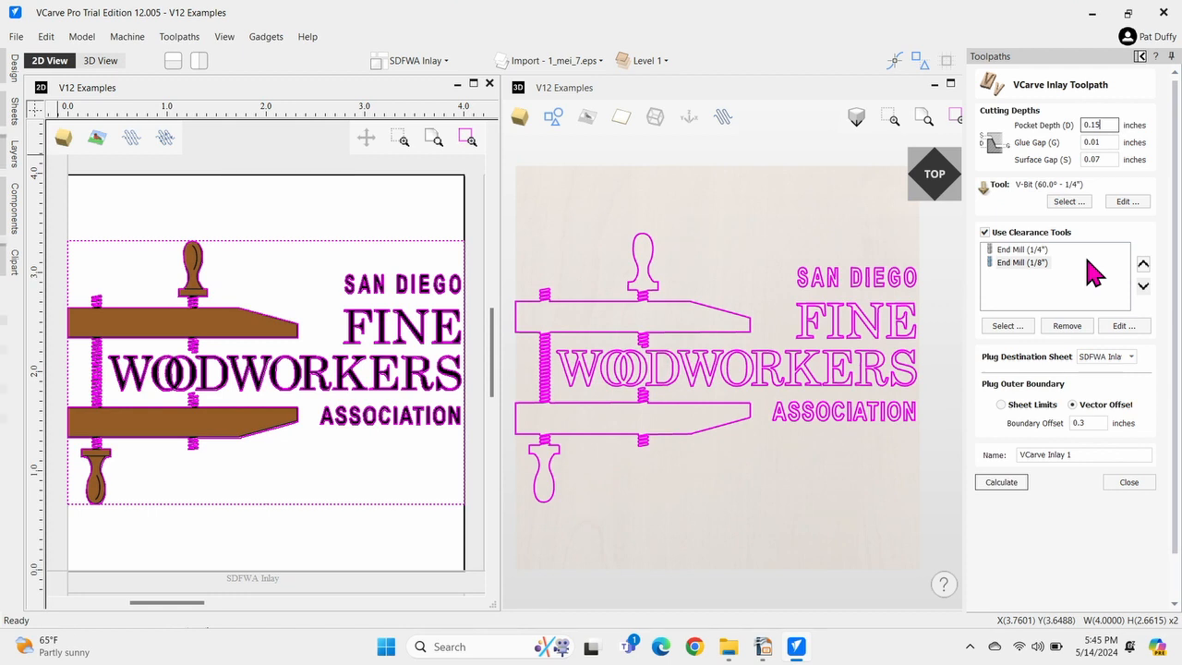
# - Hide the model in the 3D view and reselect only the logo's vectors, without the bitmap
pyautogui.click(520, 117)
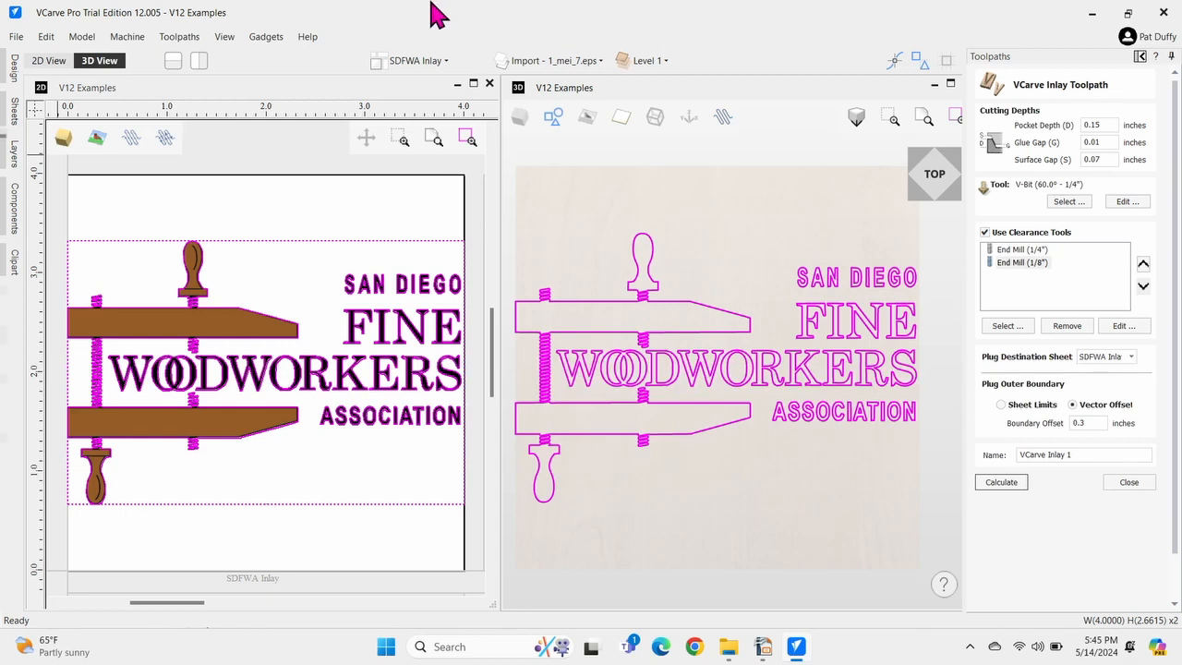
pyautogui.click(63, 144)
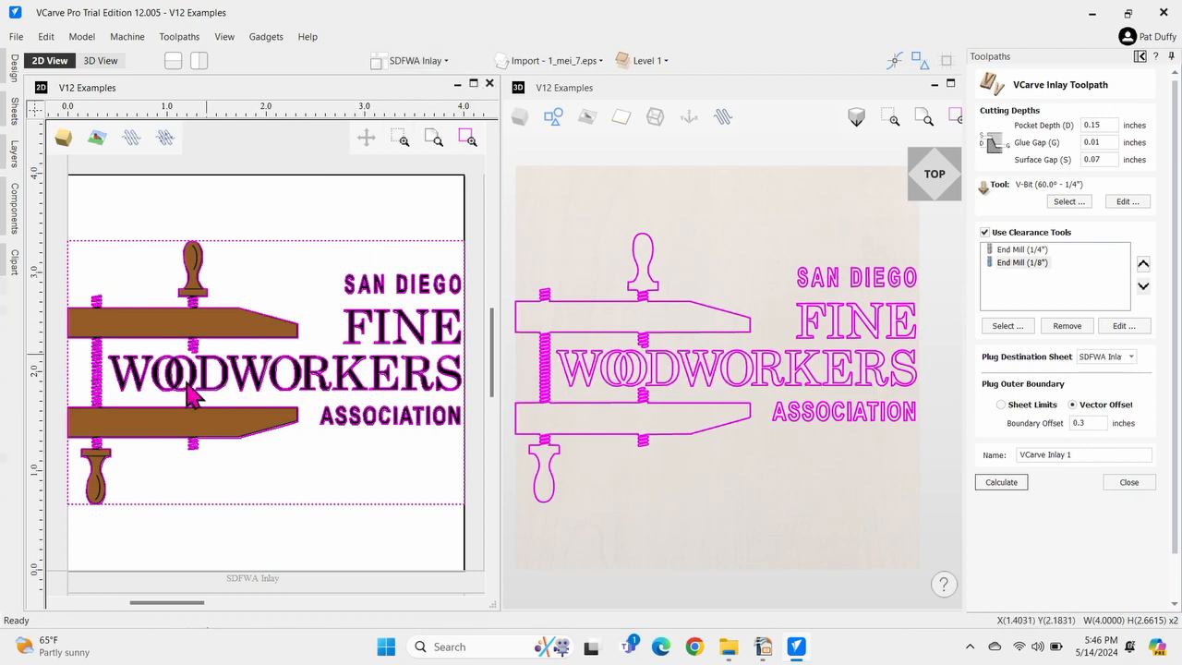
pyautogui.click(450, 72)
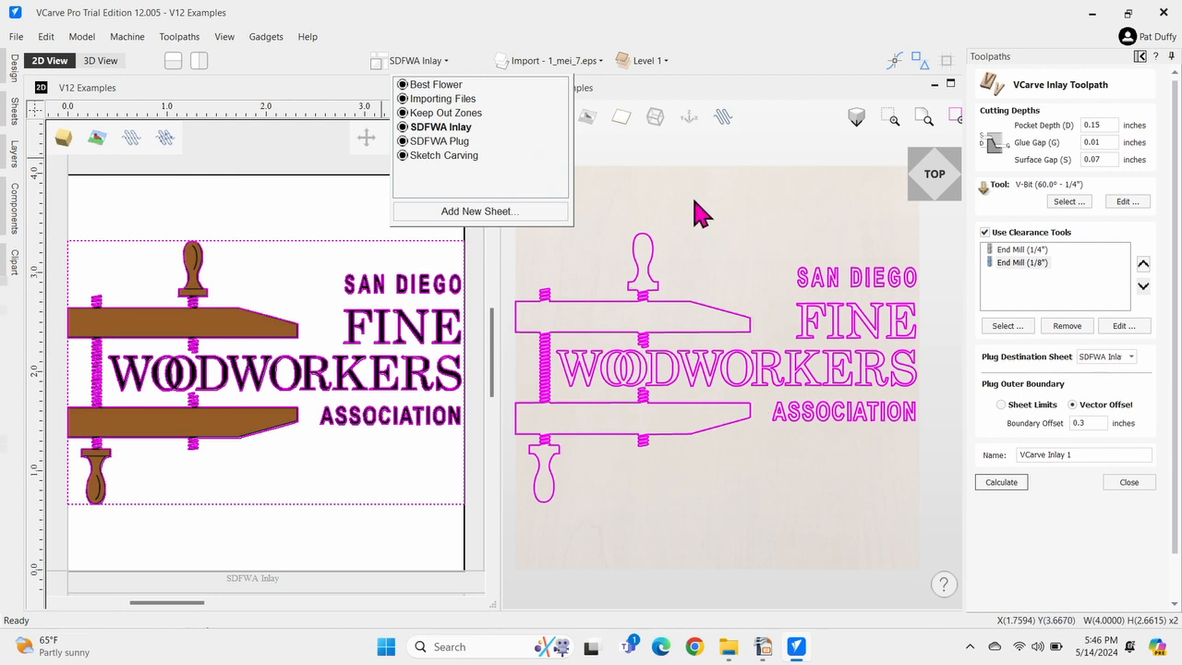
pyautogui.click(699, 213)
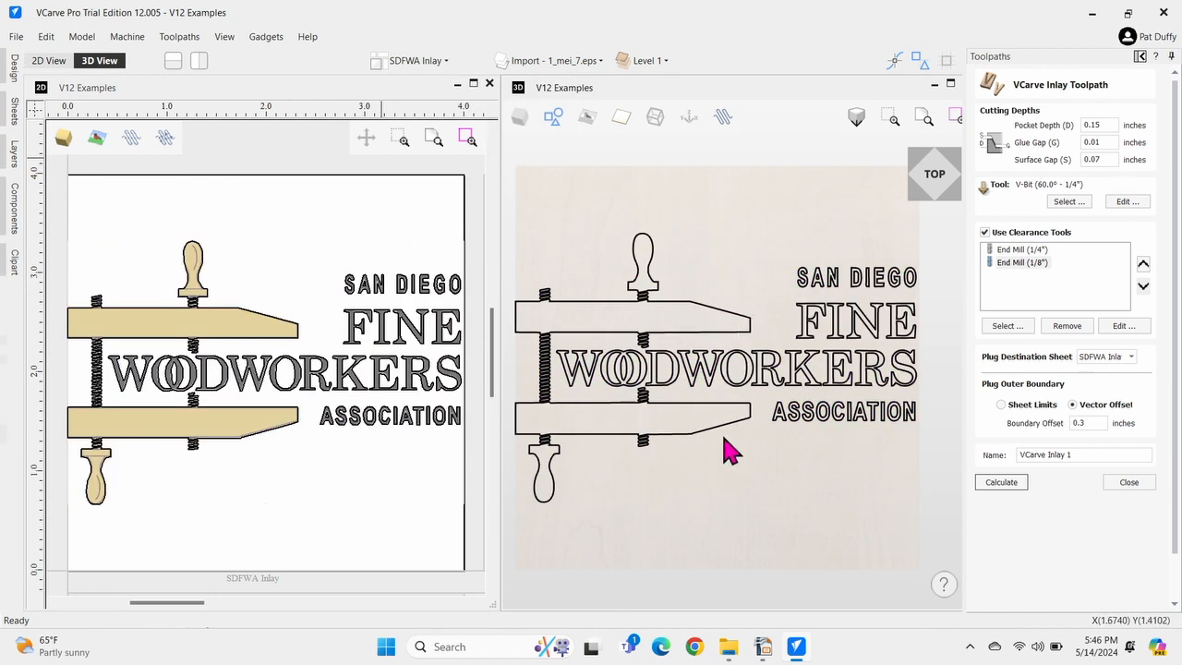
pyautogui.moveTo(924, 503); pyautogui.dragTo(530, 247)
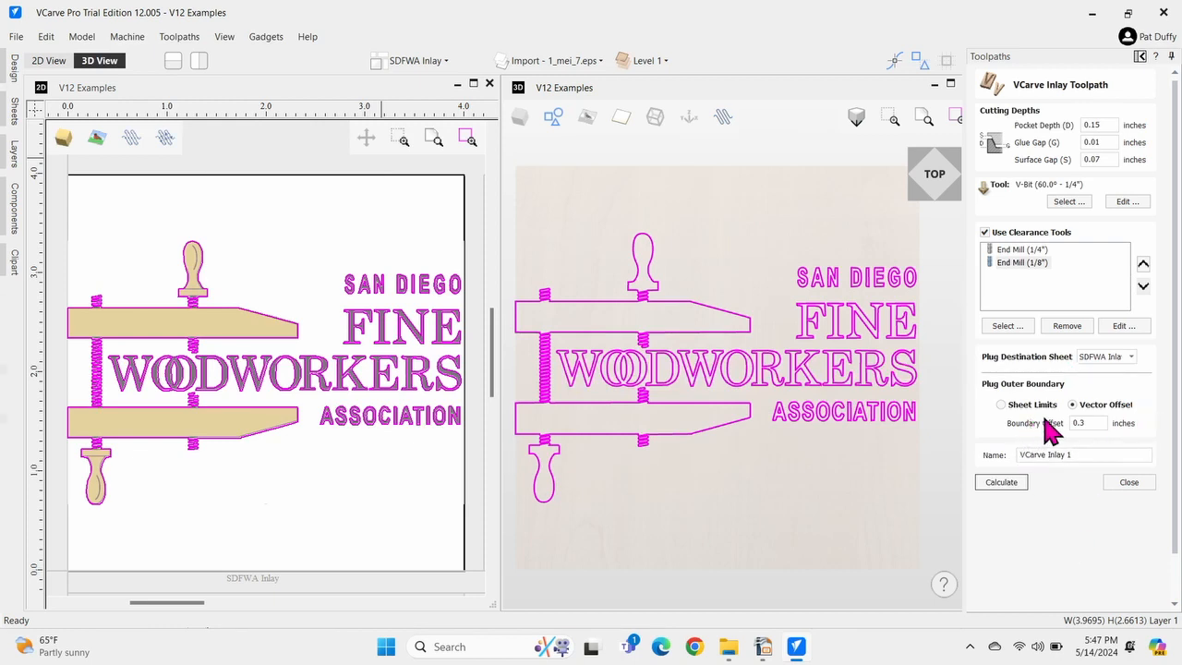
# - Set the plug outer boundary to Sheet Limits and try to calculate the inlay toolpaths
pyautogui.click(1003, 406)
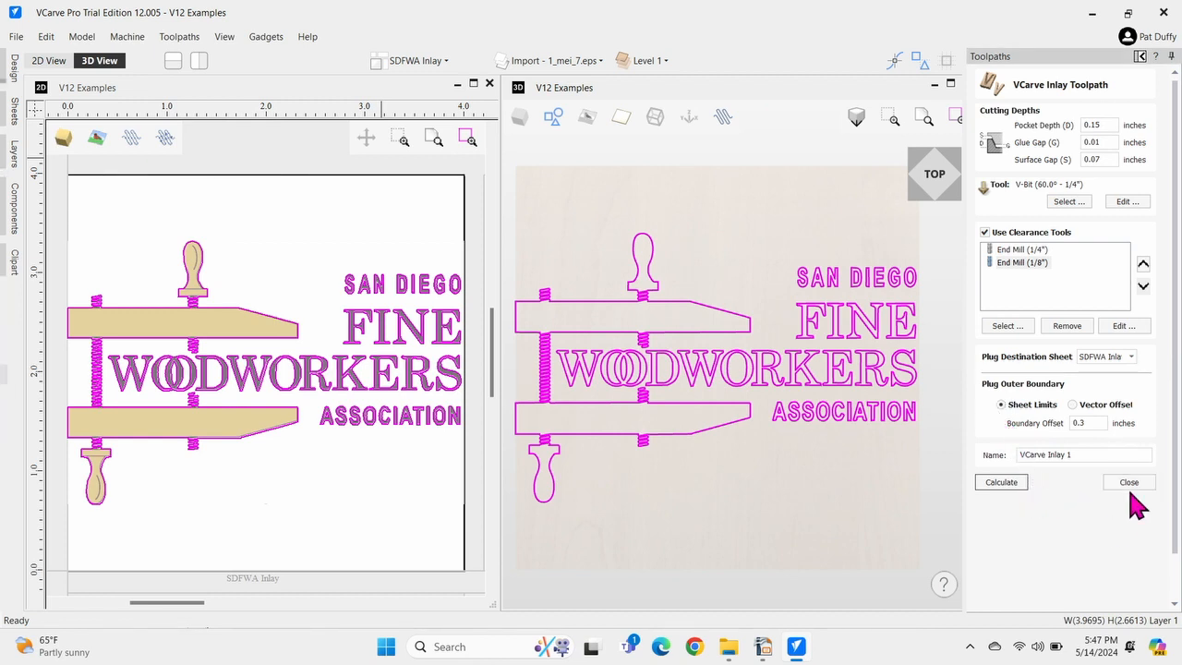
pyautogui.click(1001, 482)
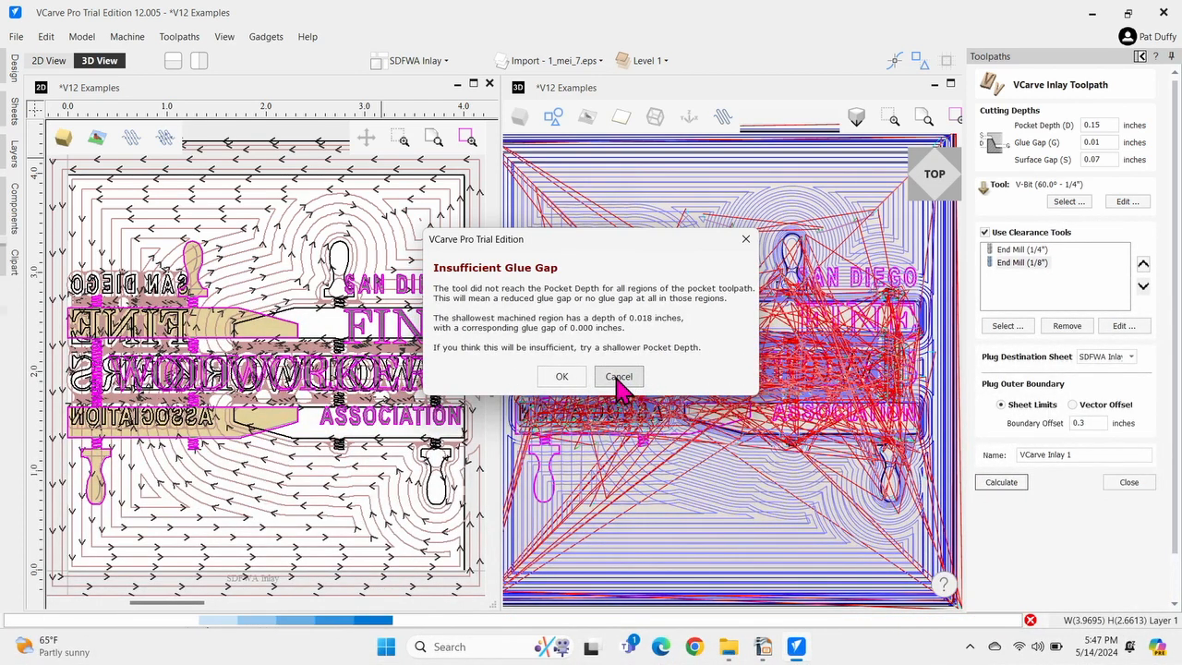
pyautogui.click(619, 377)
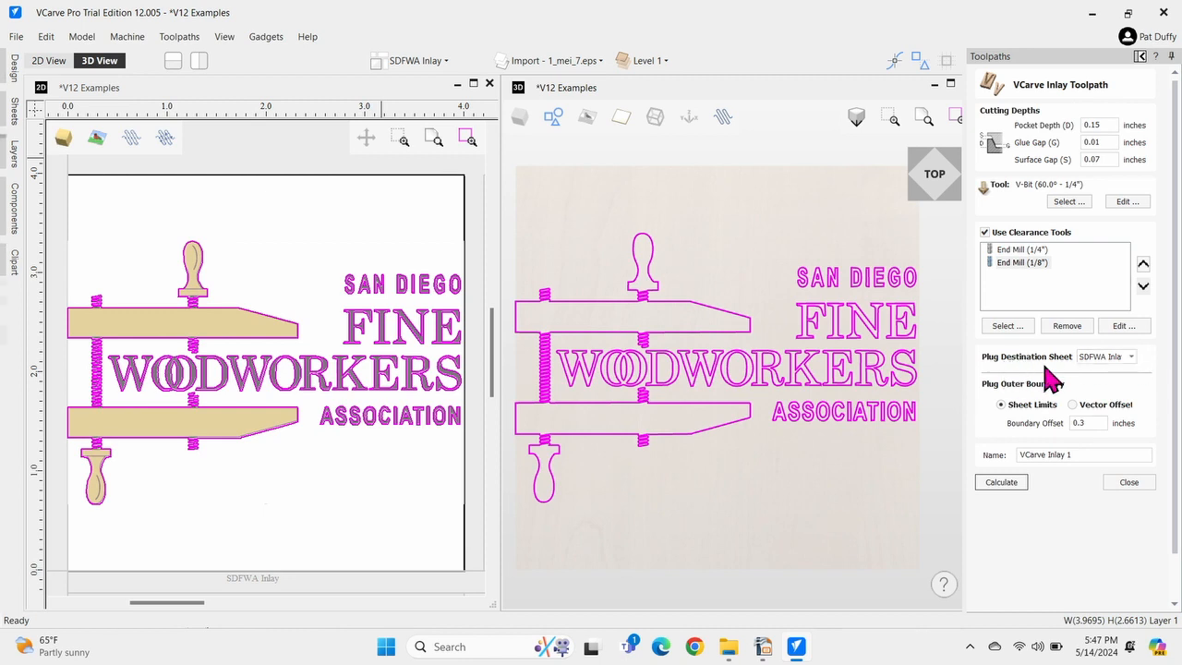
# - Set the plug destination sheet to SDFWA Plug and calculate the inlay toolpaths, accepting the reduced glue gap
pyautogui.click(1131, 358)
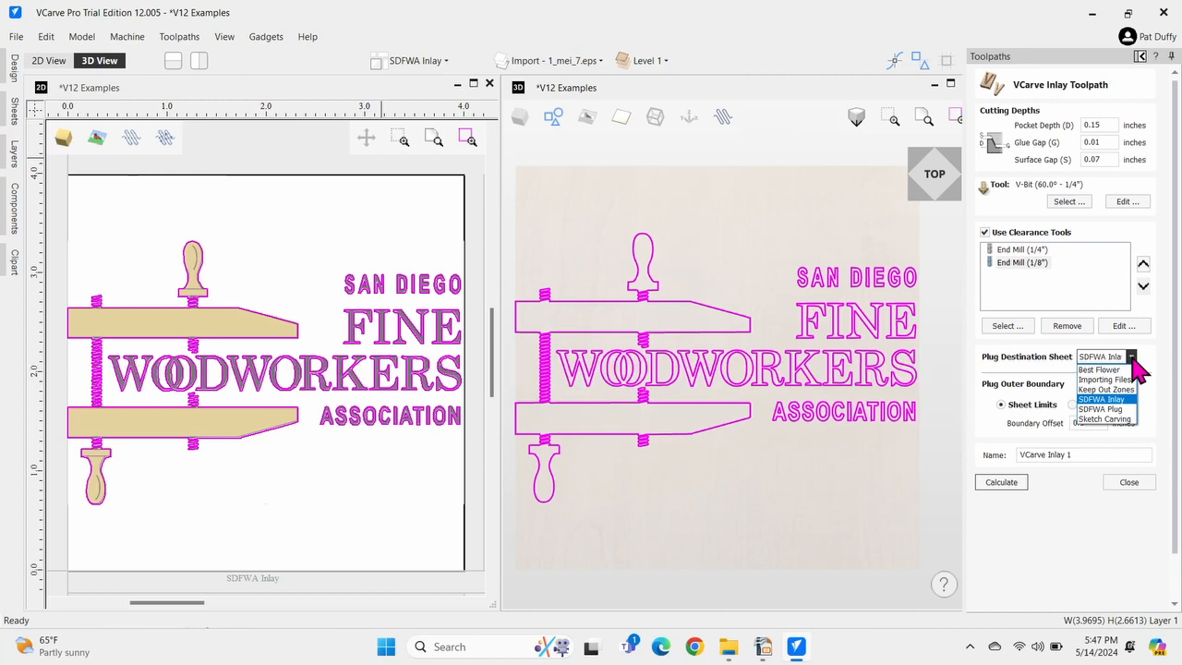
pyautogui.click(1112, 411)
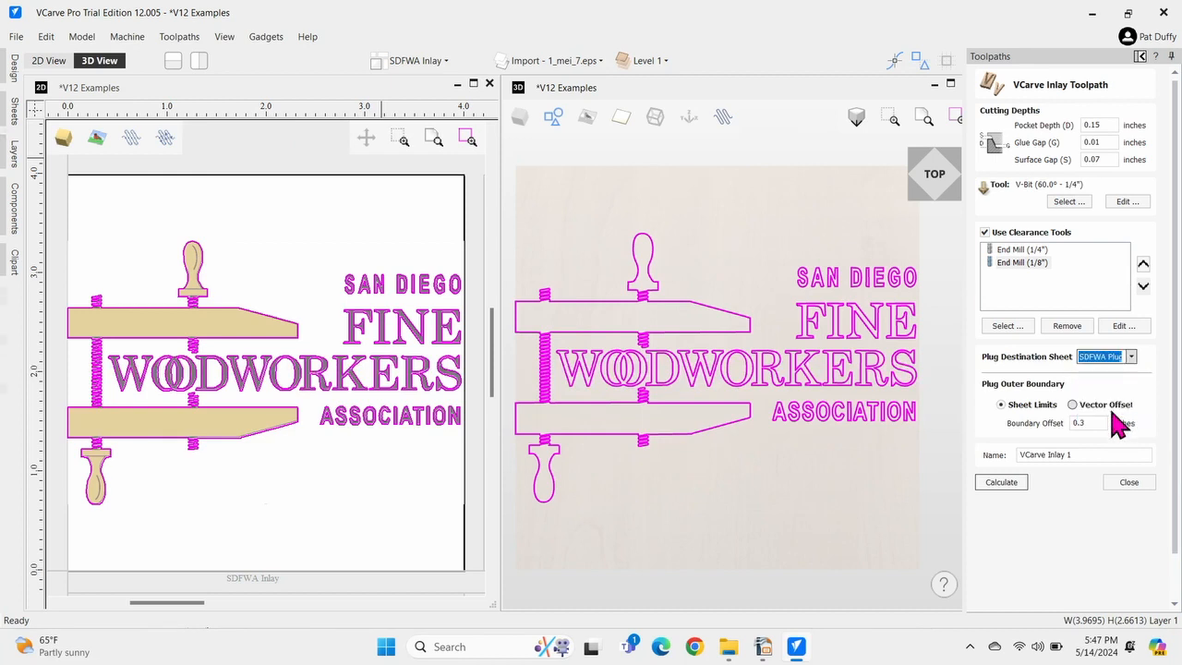
pyautogui.click(1007, 487)
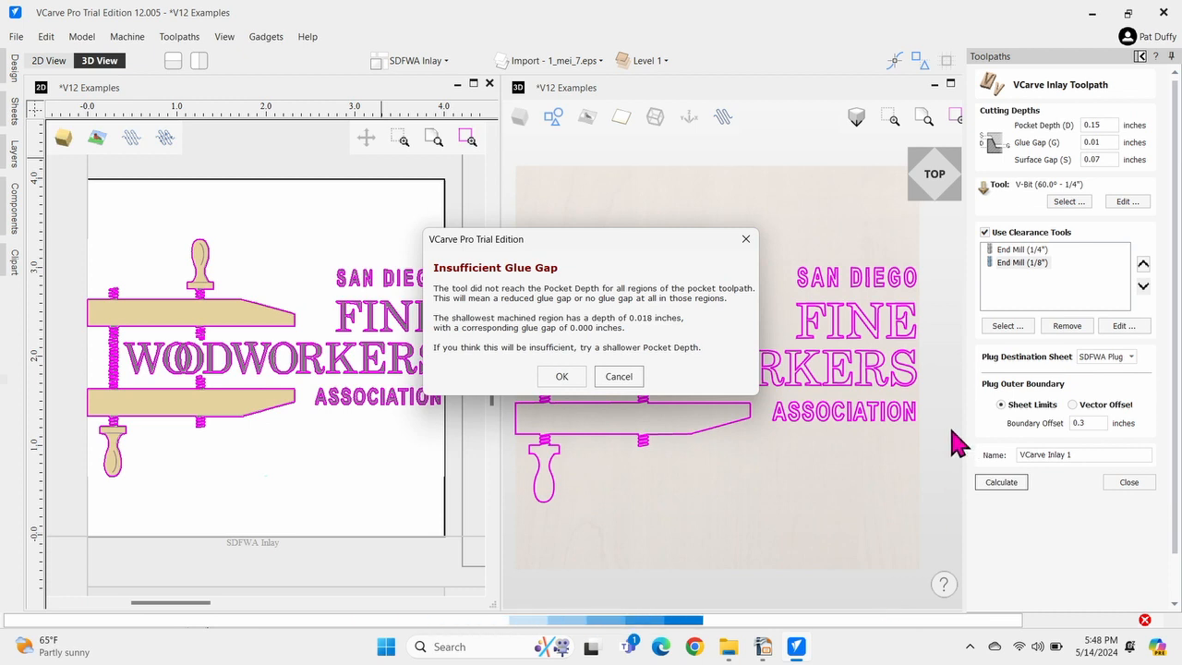
pyautogui.click(566, 380)
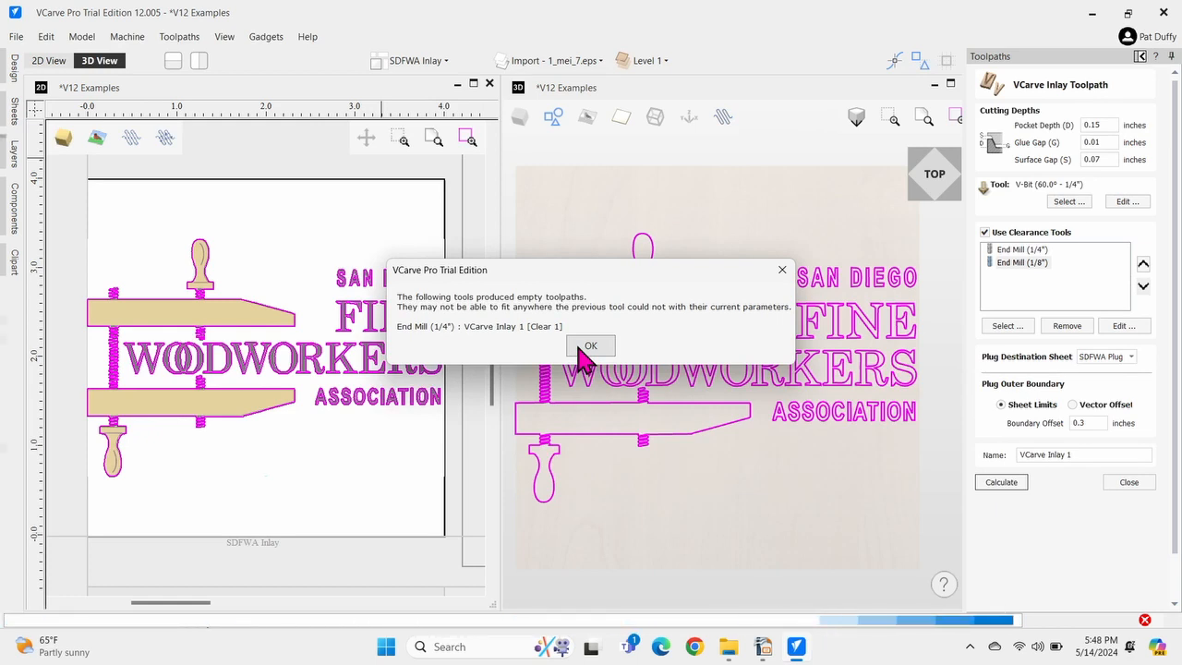
pyautogui.click(582, 347)
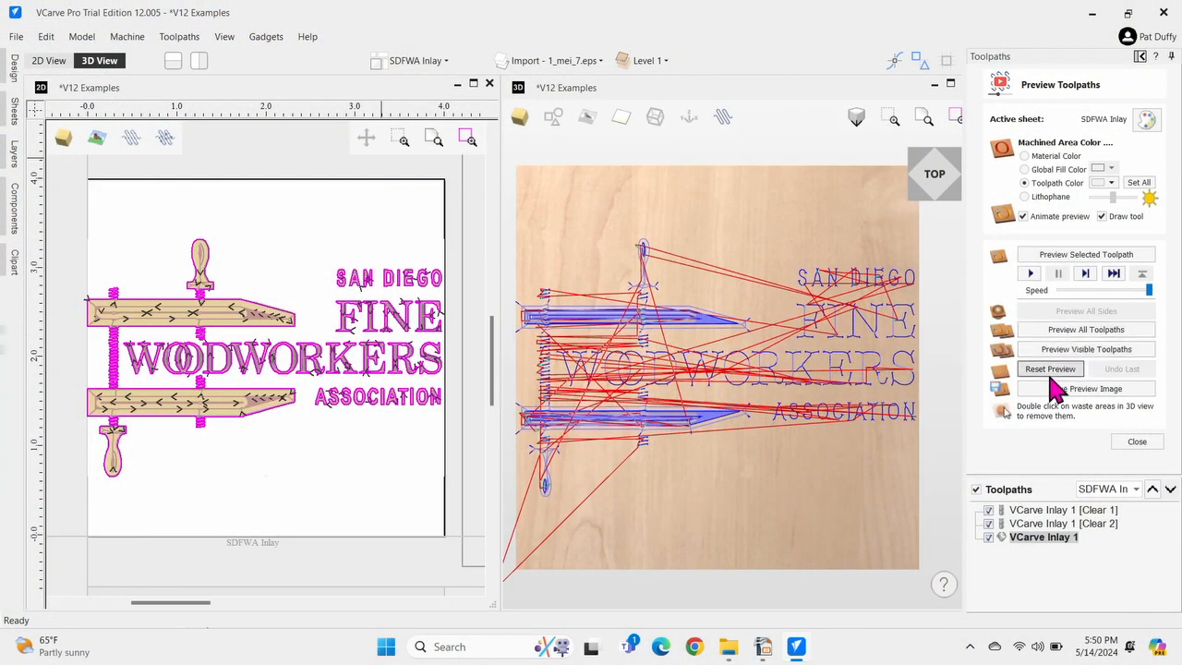
# - Reset the preview and simulate all toolpaths of the SDFWA Inlay sheet
pyautogui.click(1023, 368)
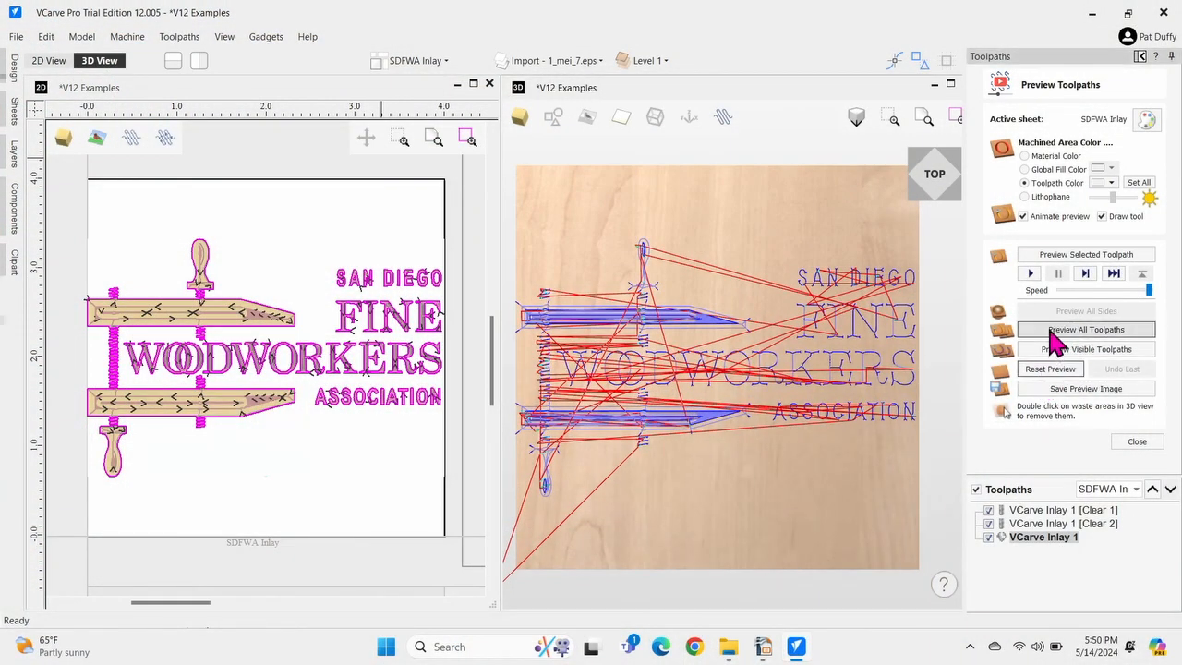
pyautogui.click(1052, 331)
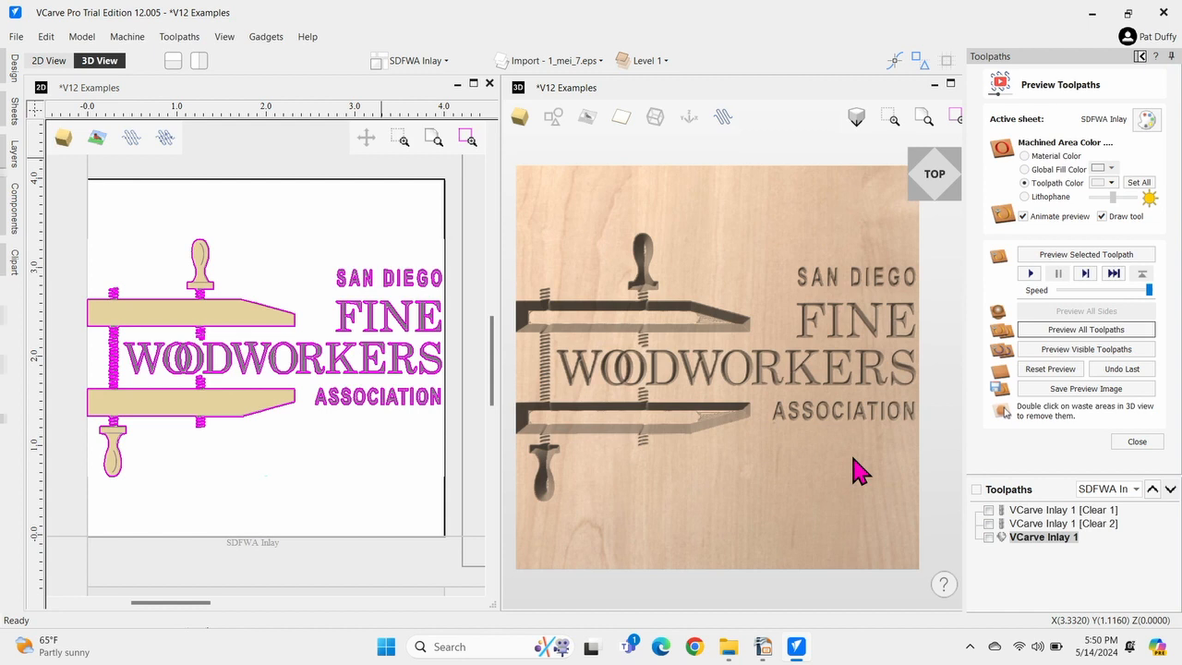
pyautogui.scroll(-3, 828, 430)
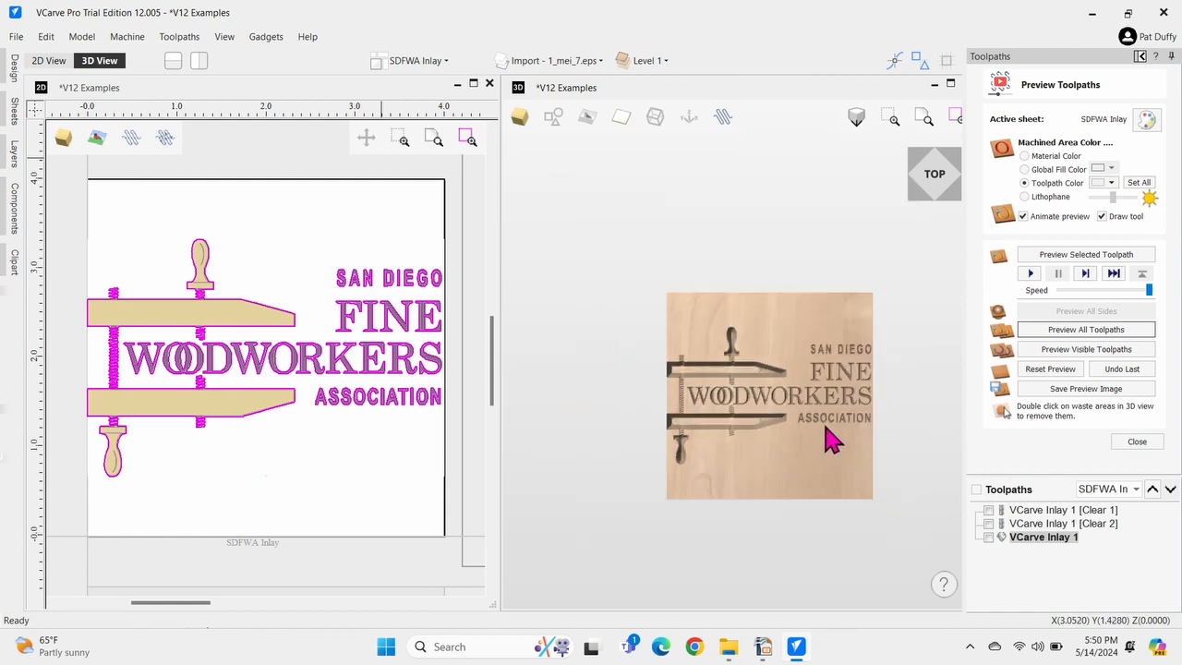
# - Activate the SDFWA Plug sheet and simulate all of its toolpaths
pyautogui.scroll(-5, 427, 369)
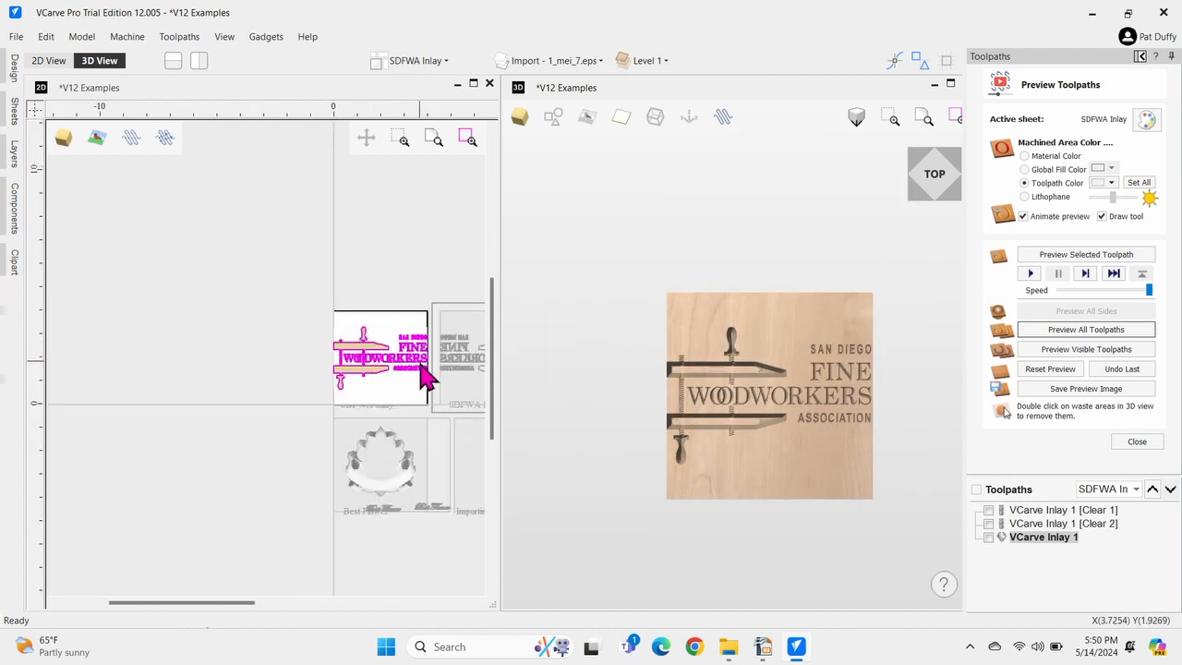
pyautogui.moveTo(449, 369); pyautogui.dragTo(310, 333, button='middle')
pyautogui.click(351, 346)
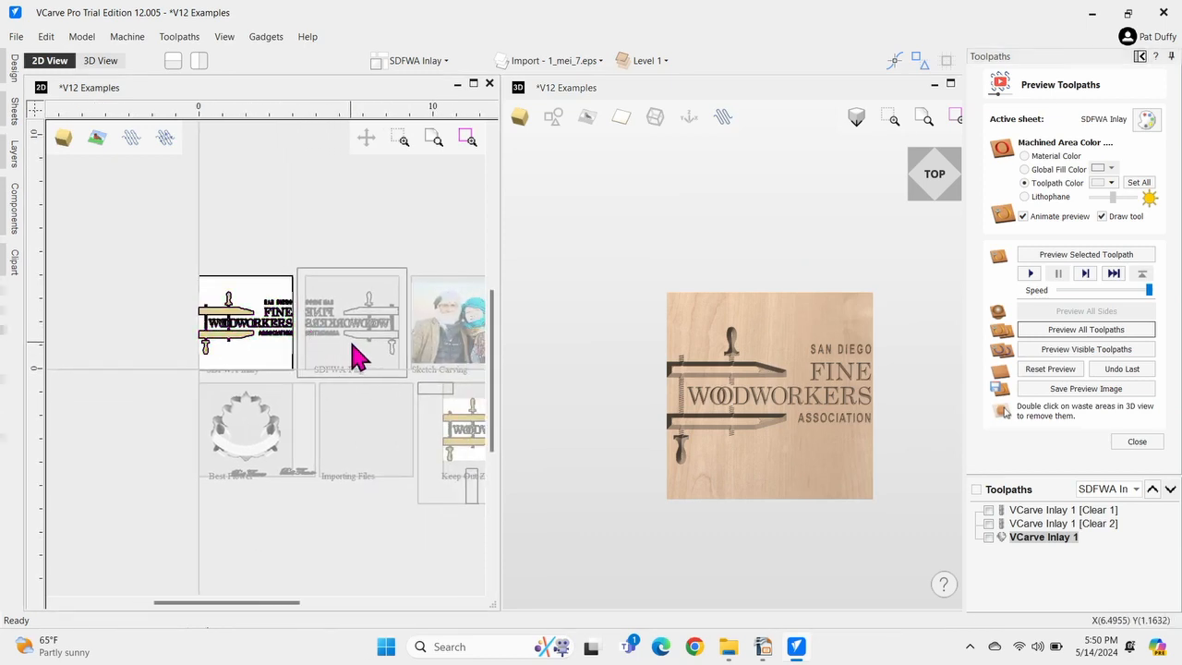
pyautogui.doubleClick(351, 346)
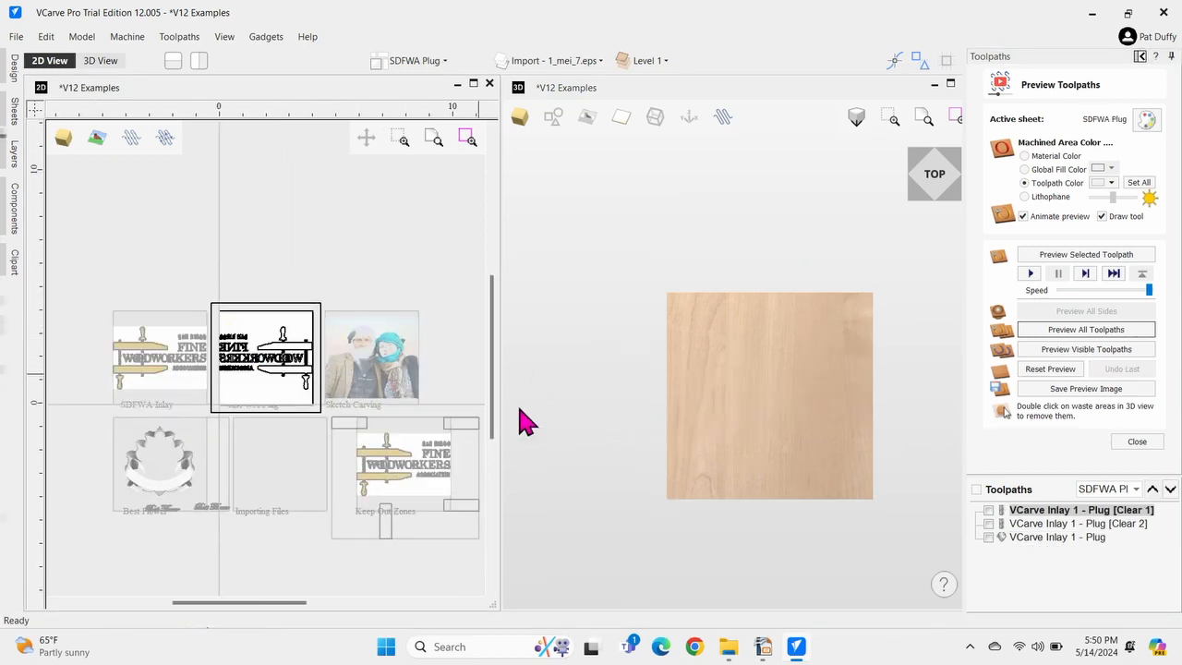
pyautogui.click(1060, 332)
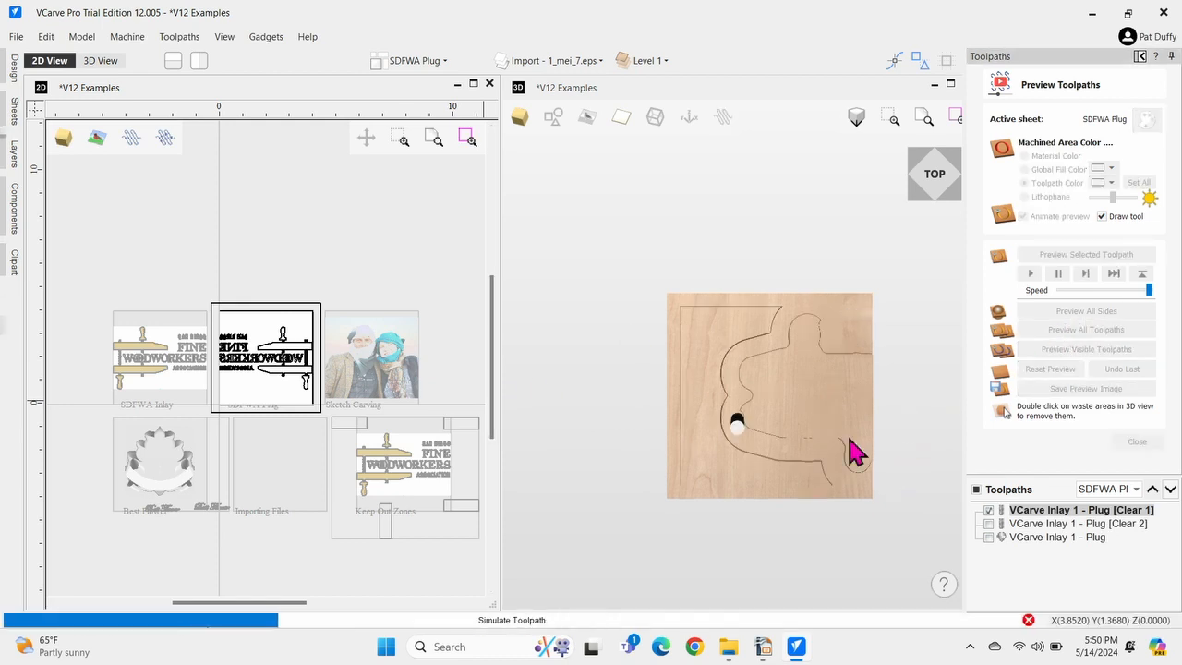